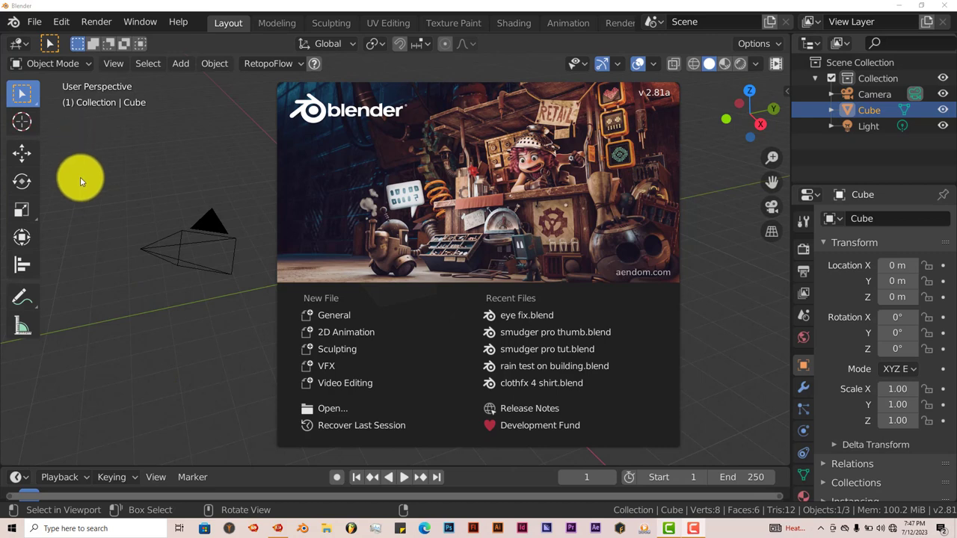
- View the Quake Handheld Camera add-on in the preferences and look at the add-on install browser, closing both without installing anything
click(66, 24)
click(63, 22)
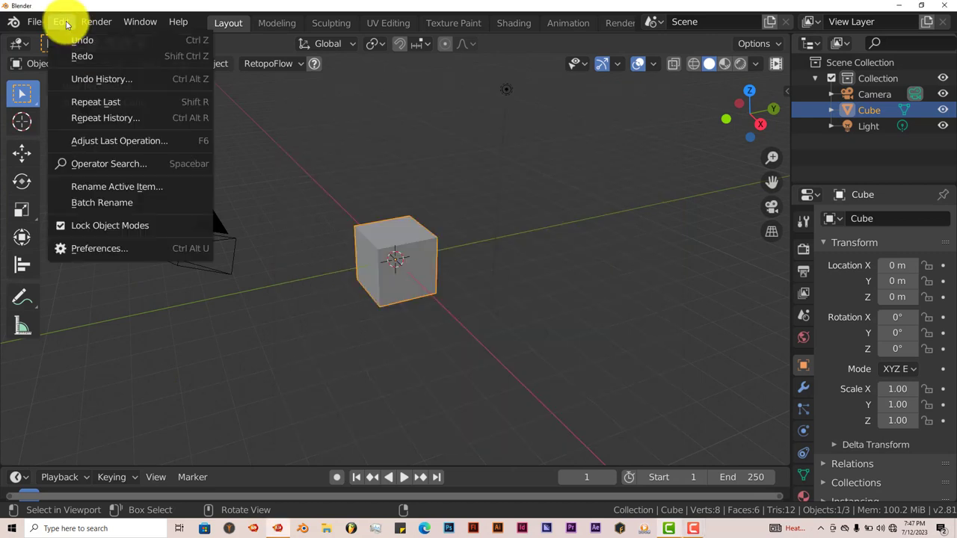
click(104, 248)
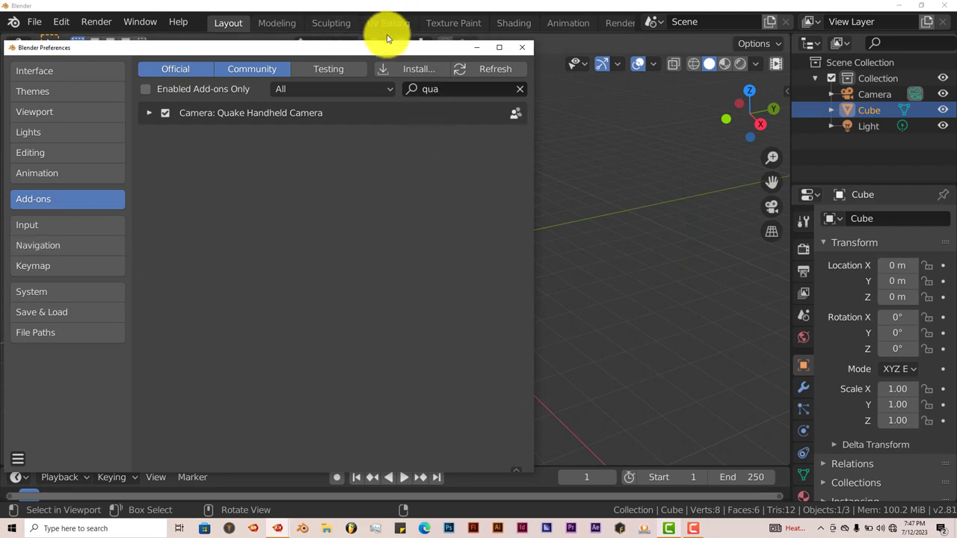
click(423, 70)
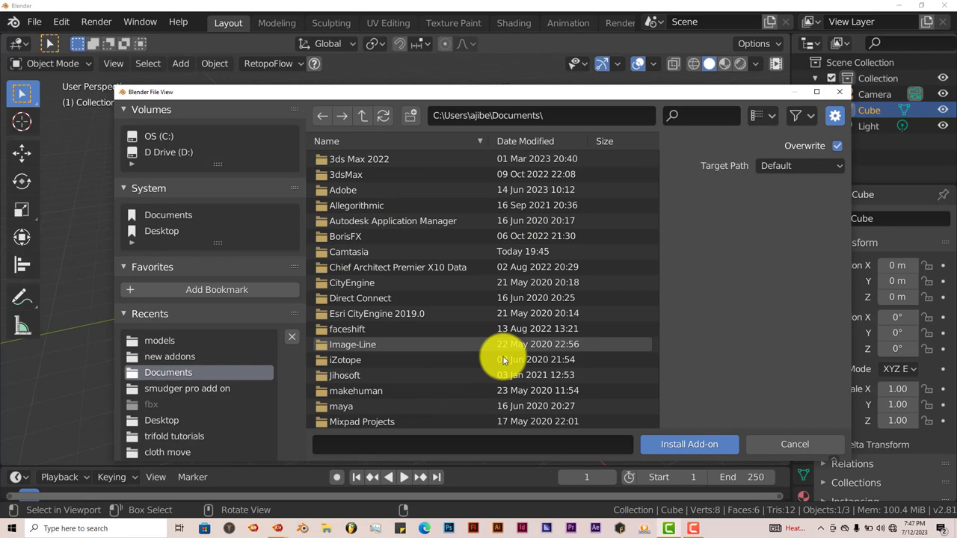
click(841, 92)
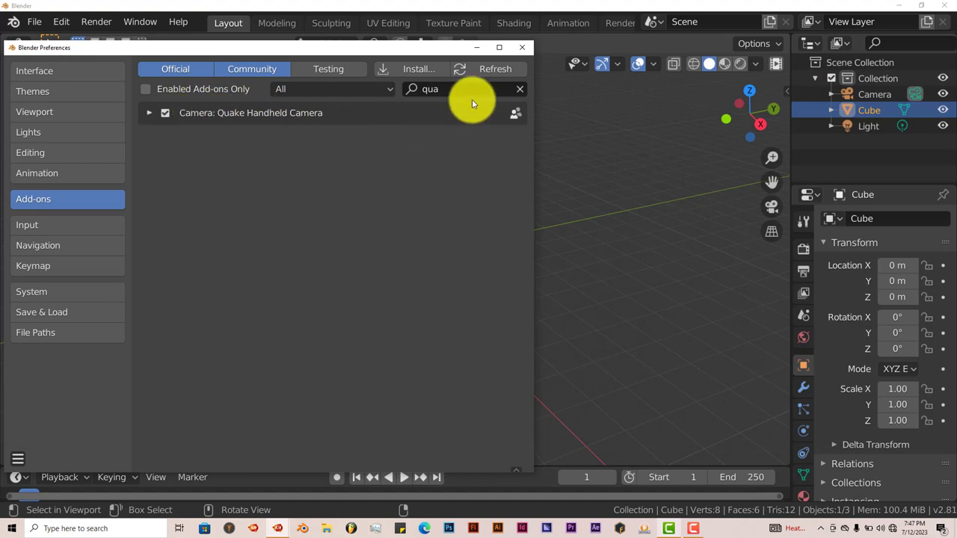
click(521, 47)
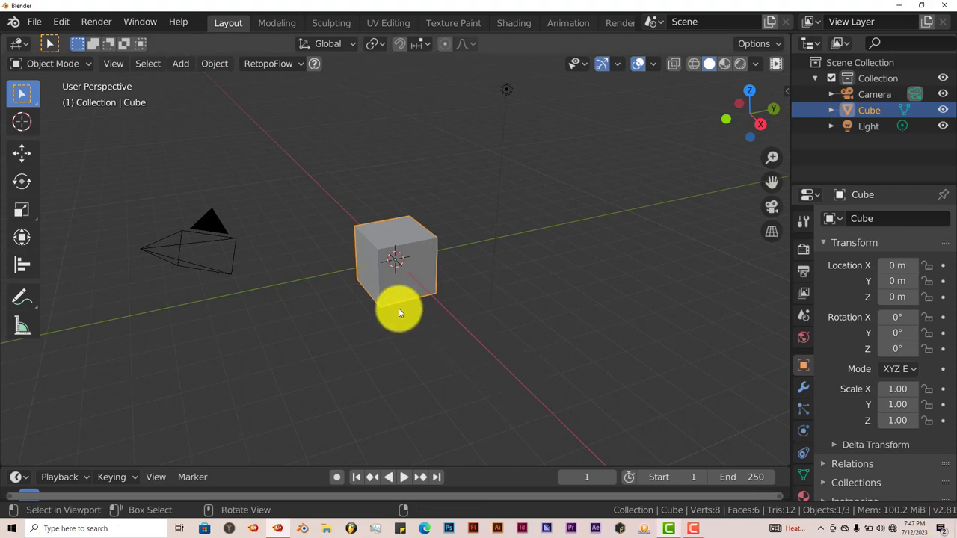
- Delete the default cube and add a Monkey mesh in its place
scroll(400, 313, up, 3)
key(Delete)
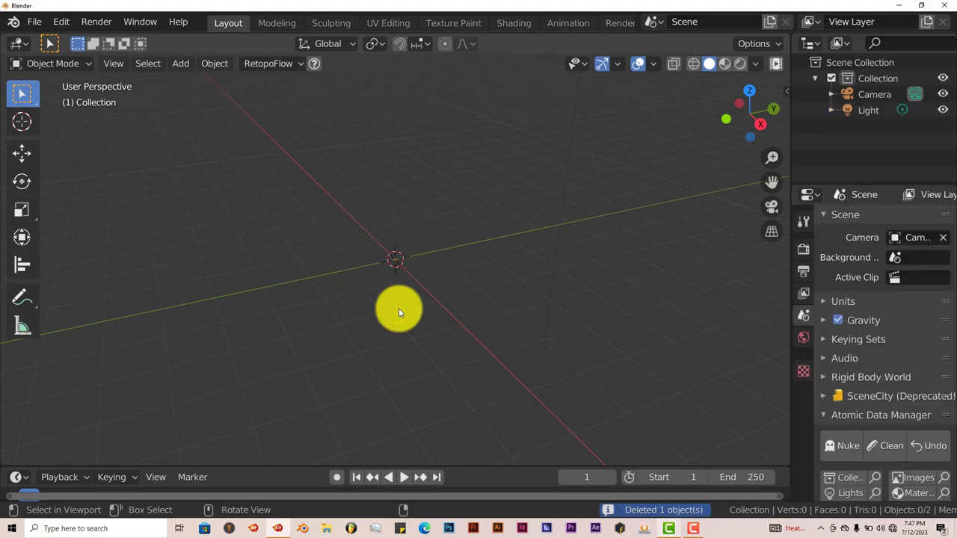
key(shift+a)
mouse_move(398, 308)
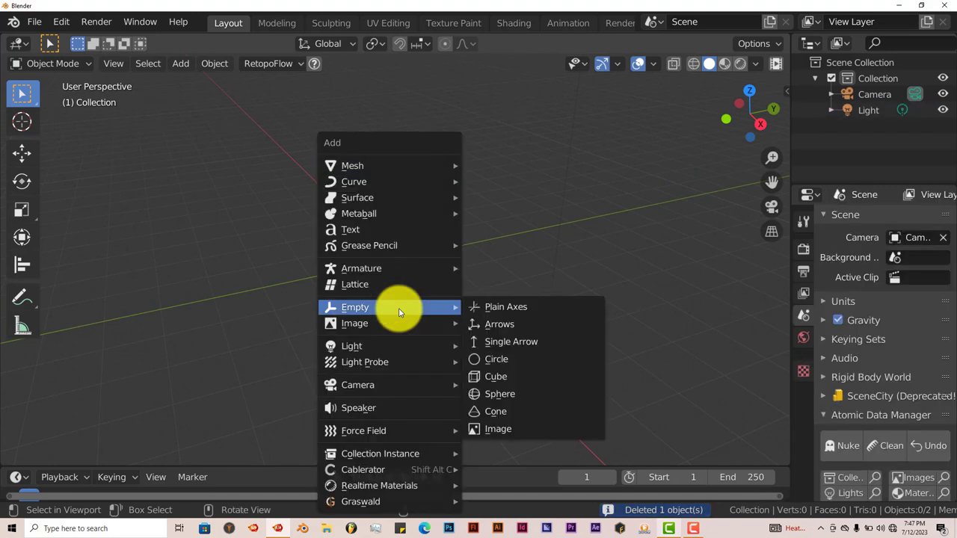
mouse_move(382, 165)
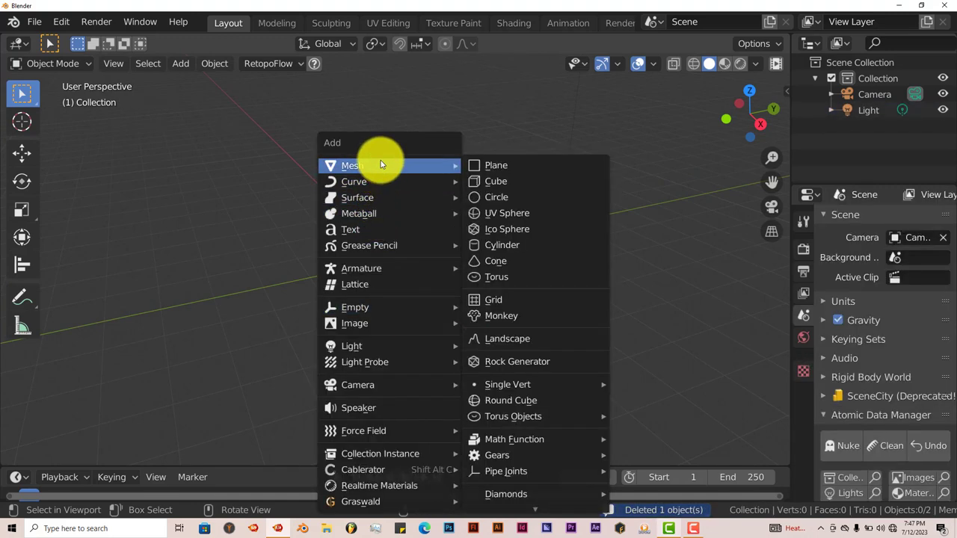
click(493, 315)
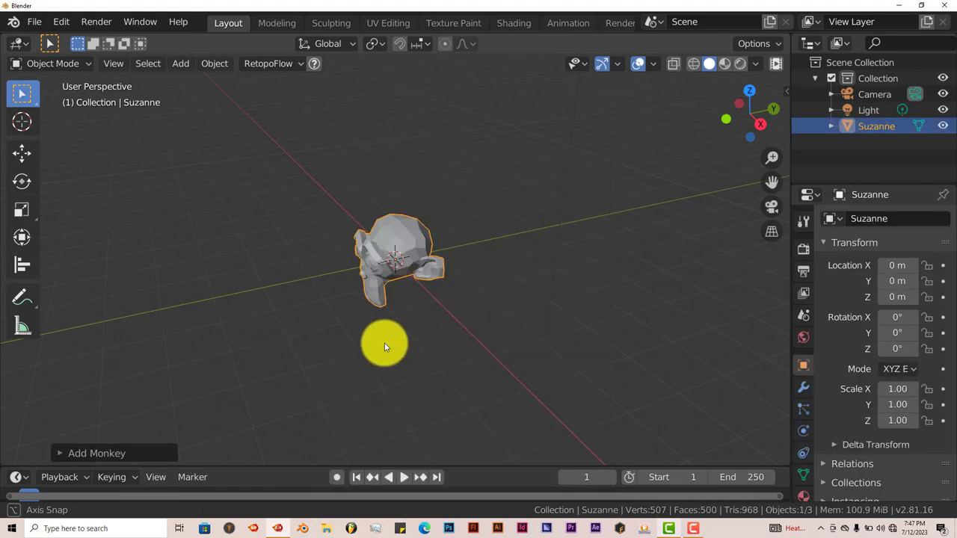
- Align the active camera to a close front view of the monkey head
middle_drag(385, 346, 455, 325)
scroll(458, 324, up, 3)
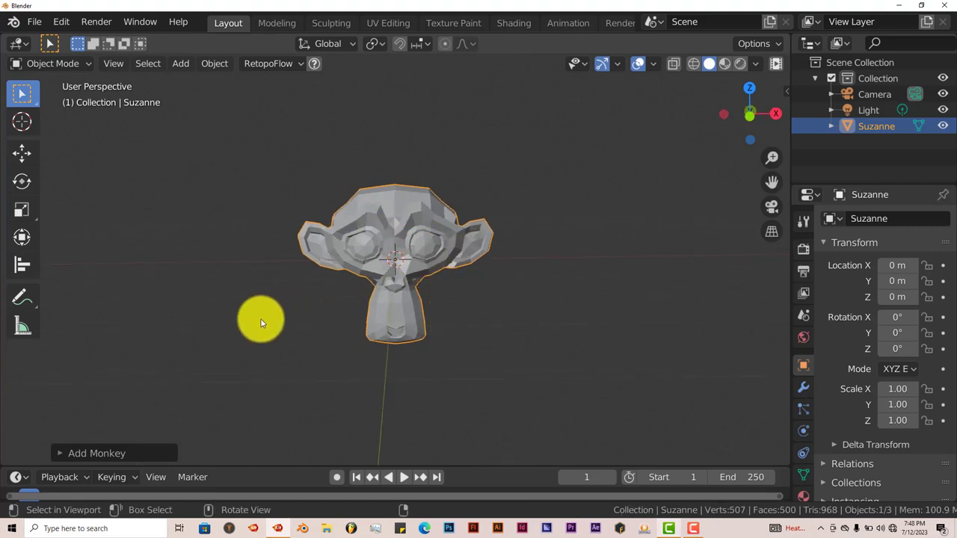
click(112, 68)
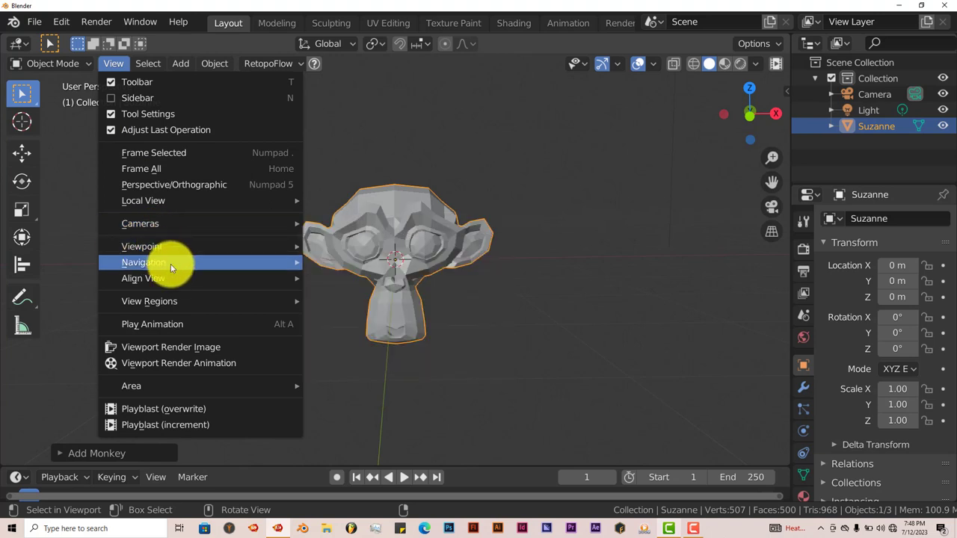
mouse_move(179, 280)
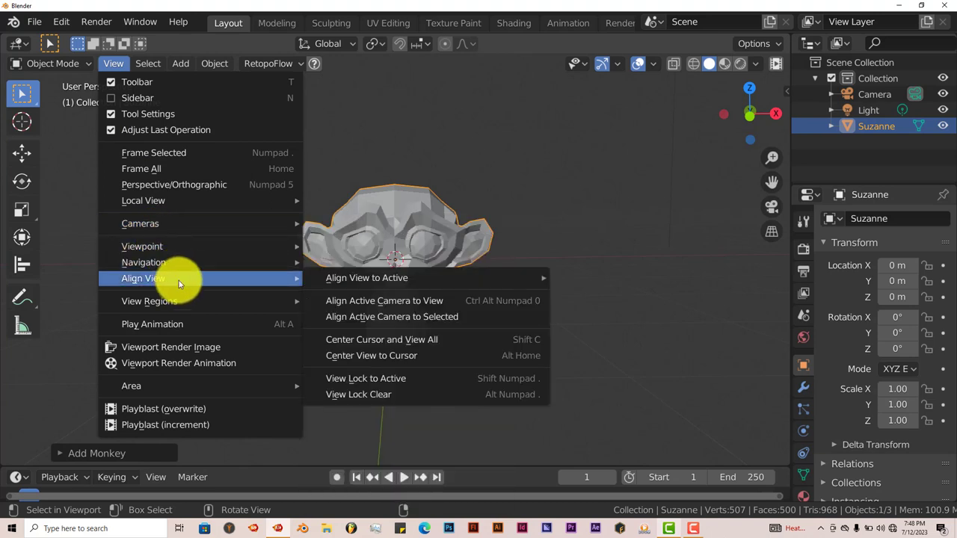
click(355, 300)
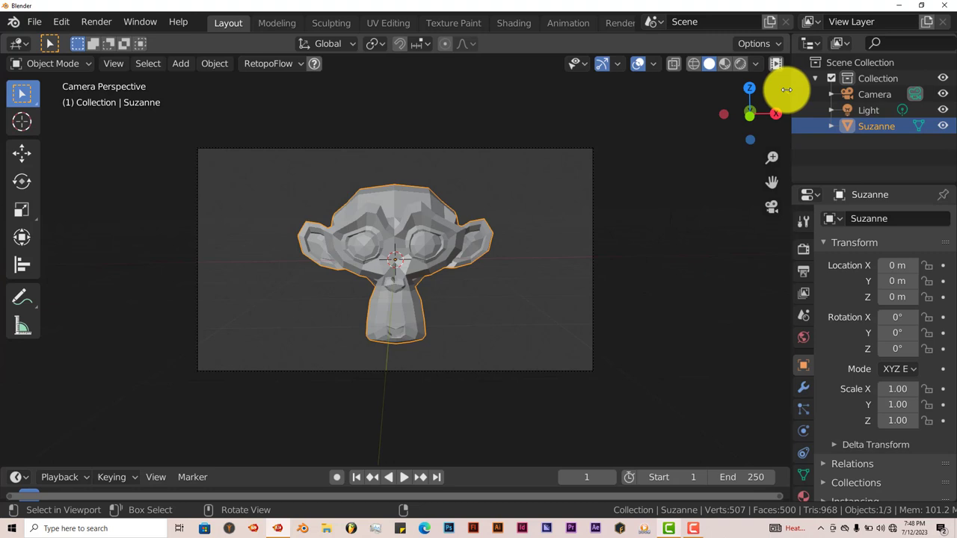
- Show the camera shake add-on's settings, select the camera and apply the Unstable Camera motion preset to it
key(n)
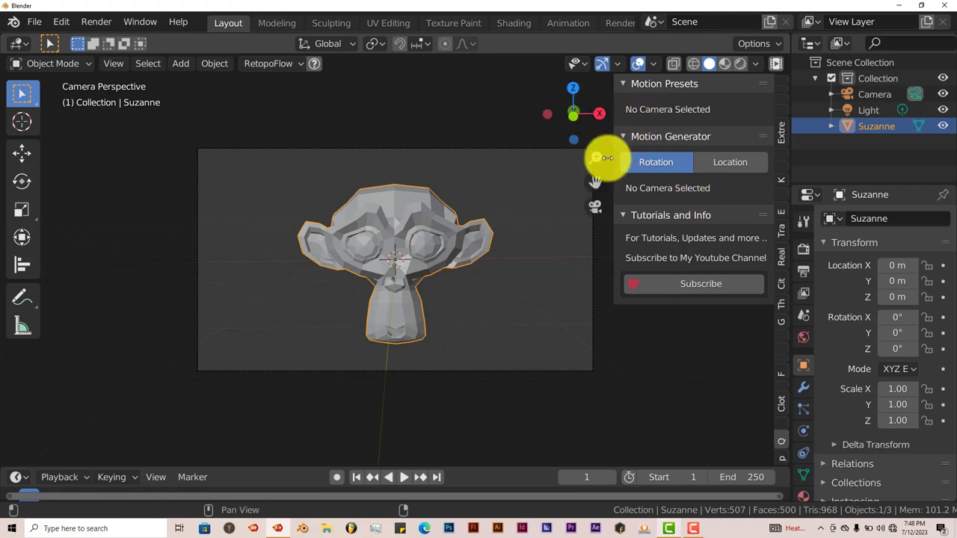
click(536, 151)
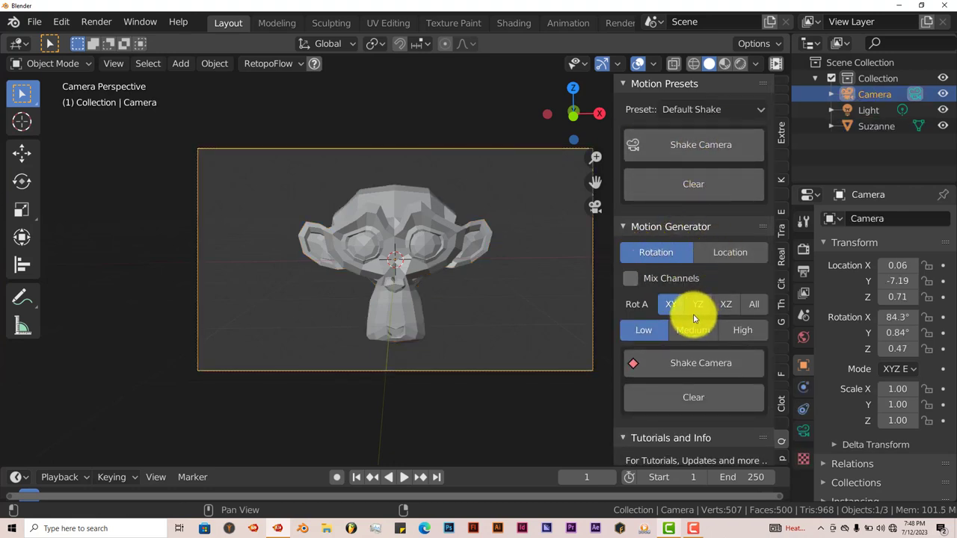
click(737, 114)
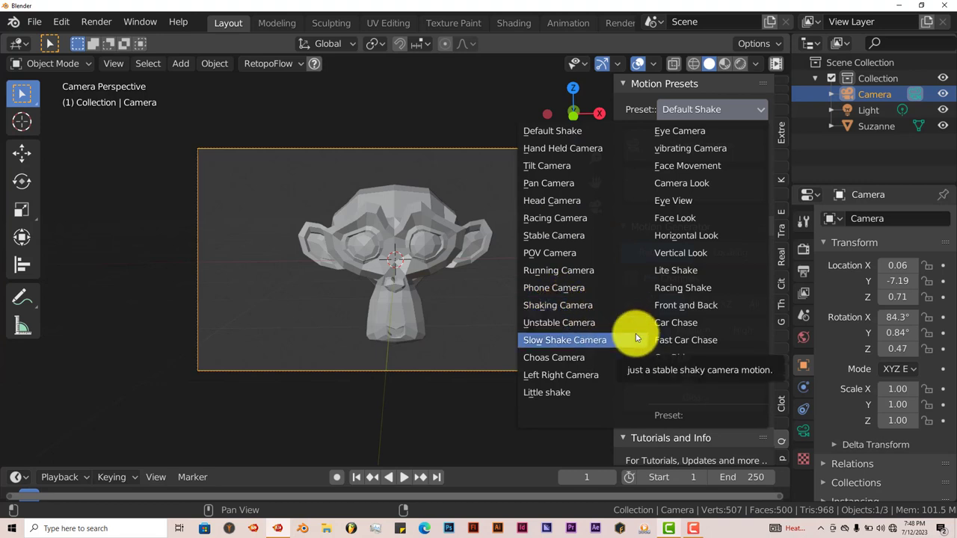
click(612, 324)
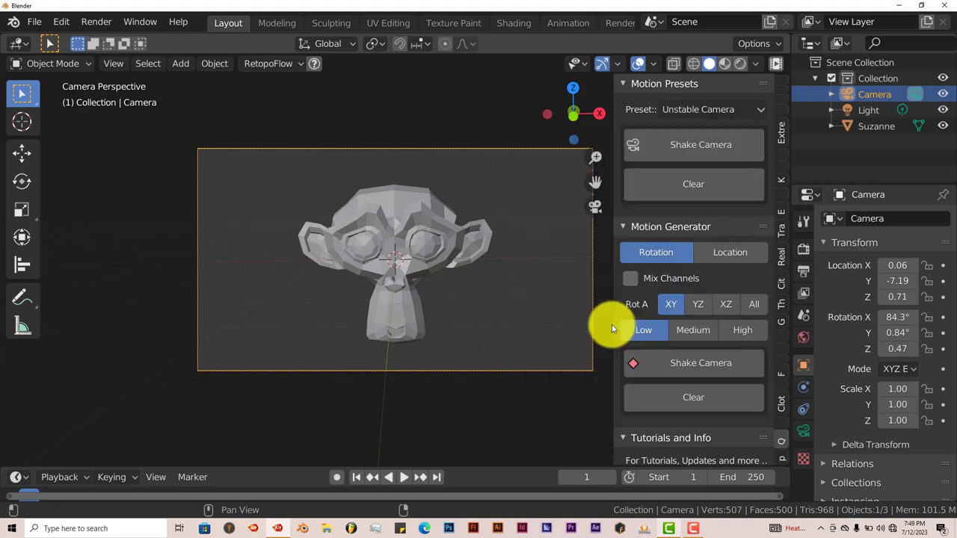
click(690, 149)
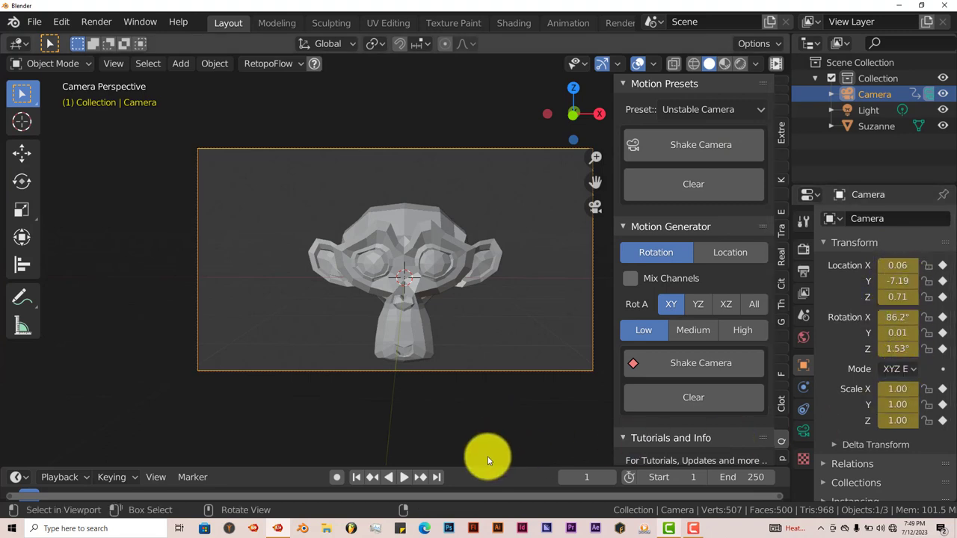
- Enlarge the timeline area and preview the Unstable Camera shake, stopping playback and returning to frame 1
drag(484, 466, 496, 428)
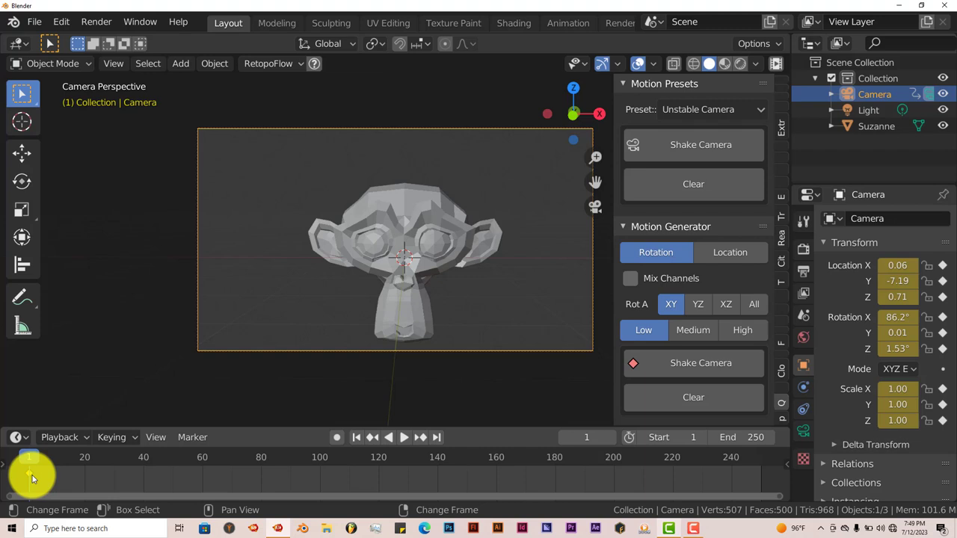
click(403, 439)
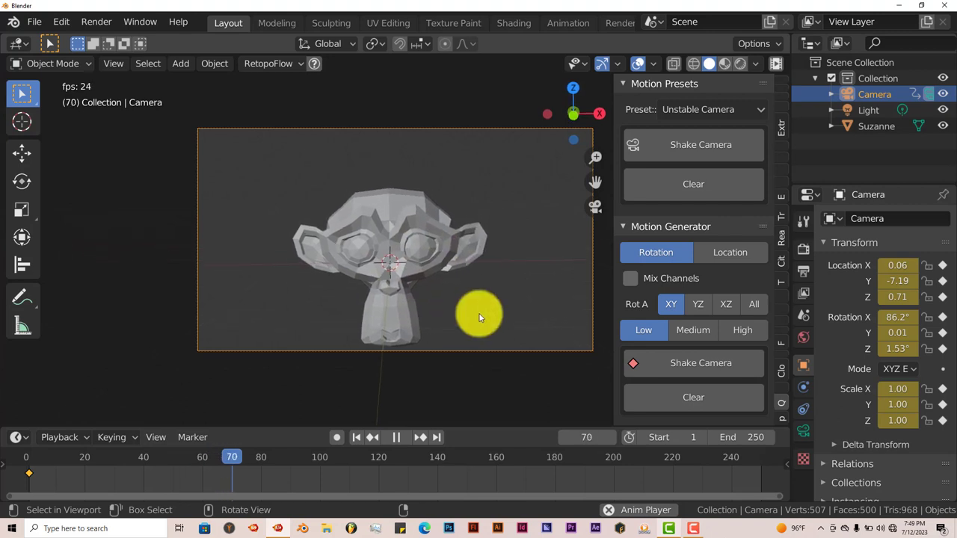
click(396, 437)
click(358, 438)
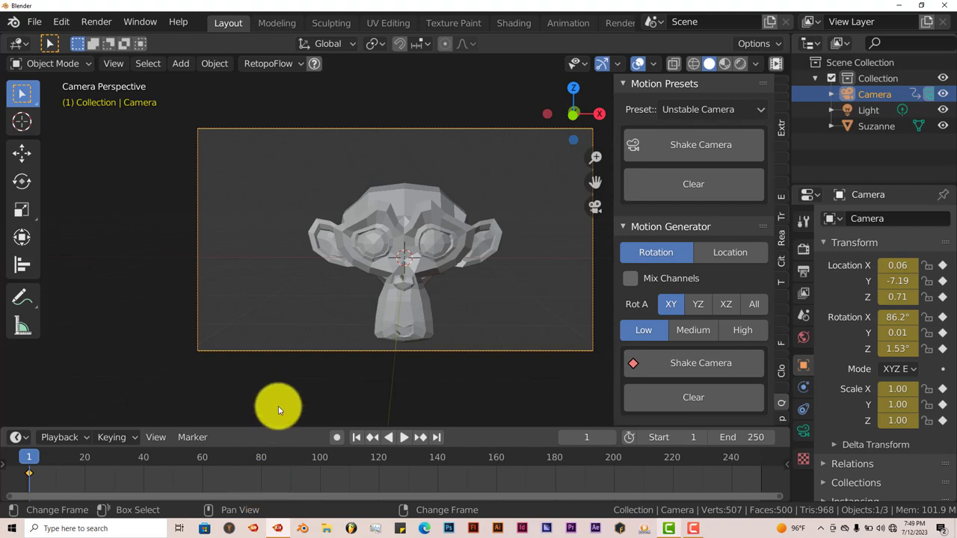
- Clear the Unstable Camera shake and apply the Eye View motion preset to the camera
click(660, 195)
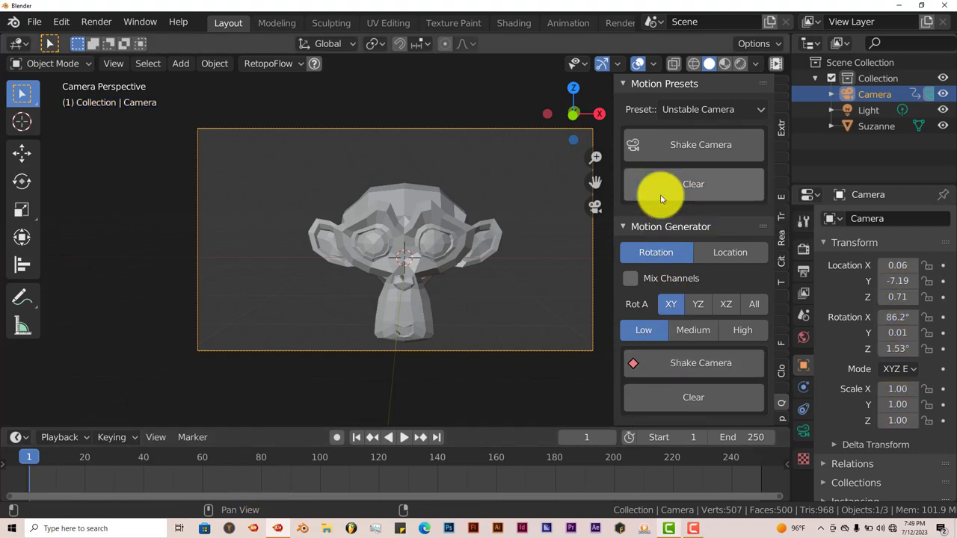
click(737, 111)
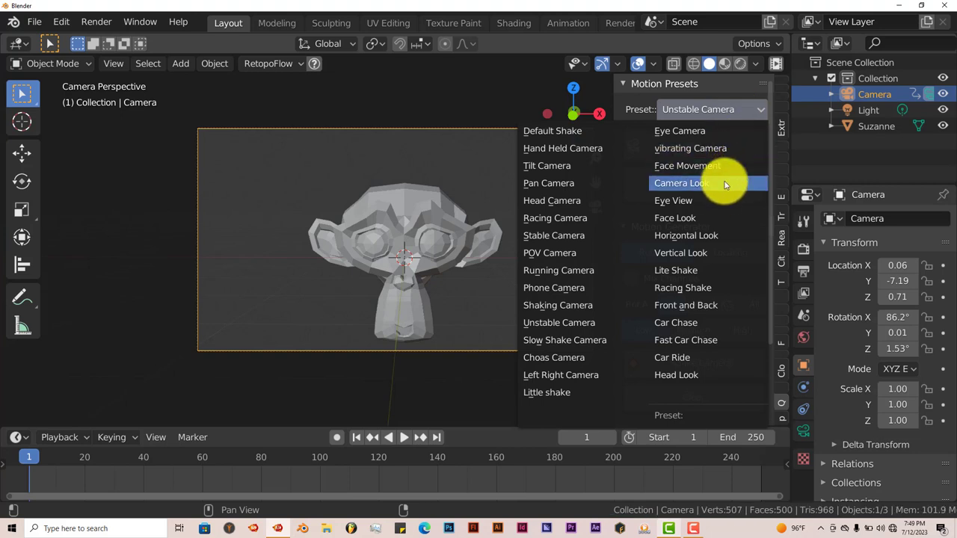
click(711, 199)
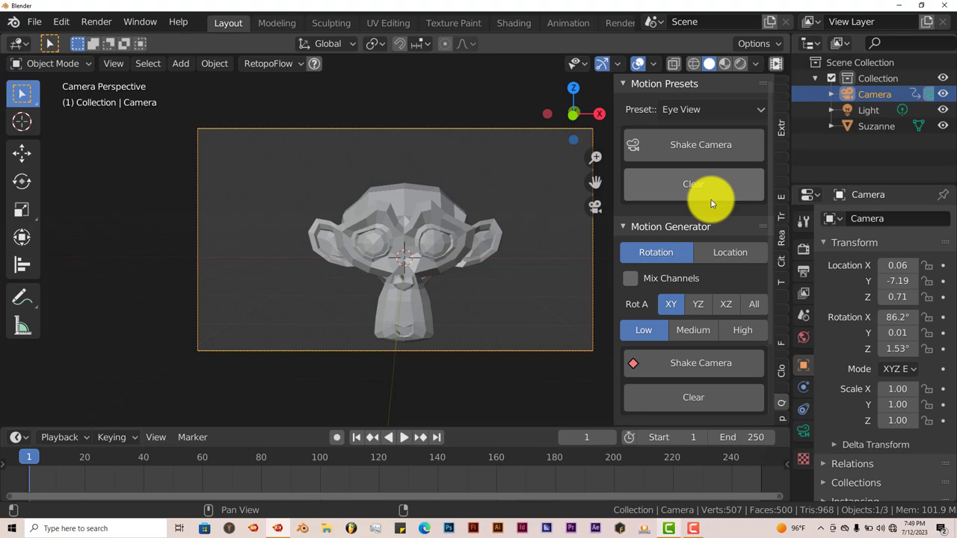
click(680, 145)
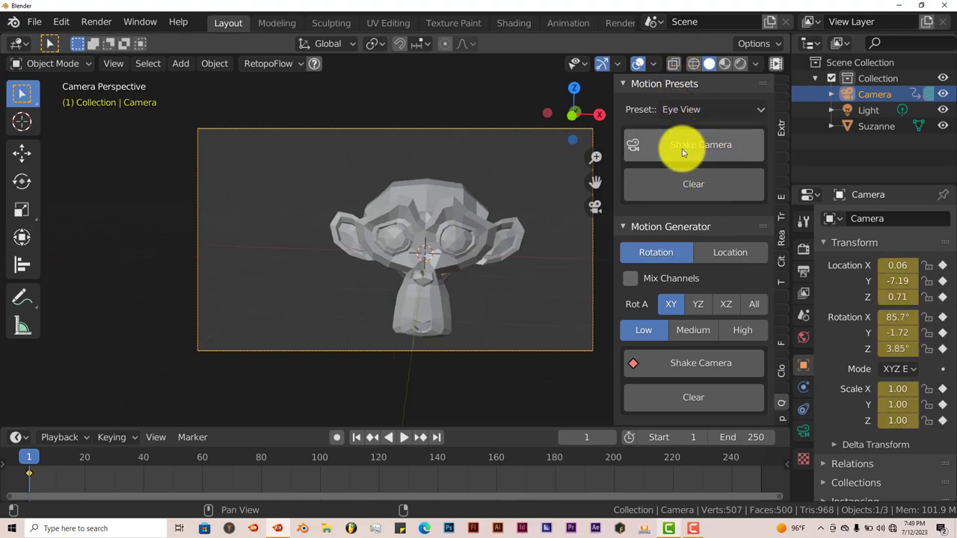
- Preview the Eye View camera shake, stop playback and return to frame 1
click(404, 437)
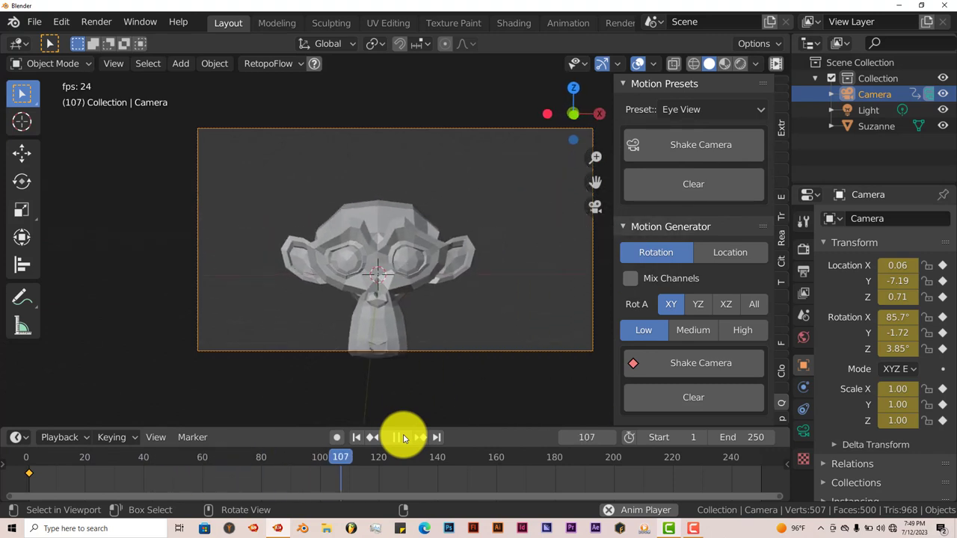
click(398, 437)
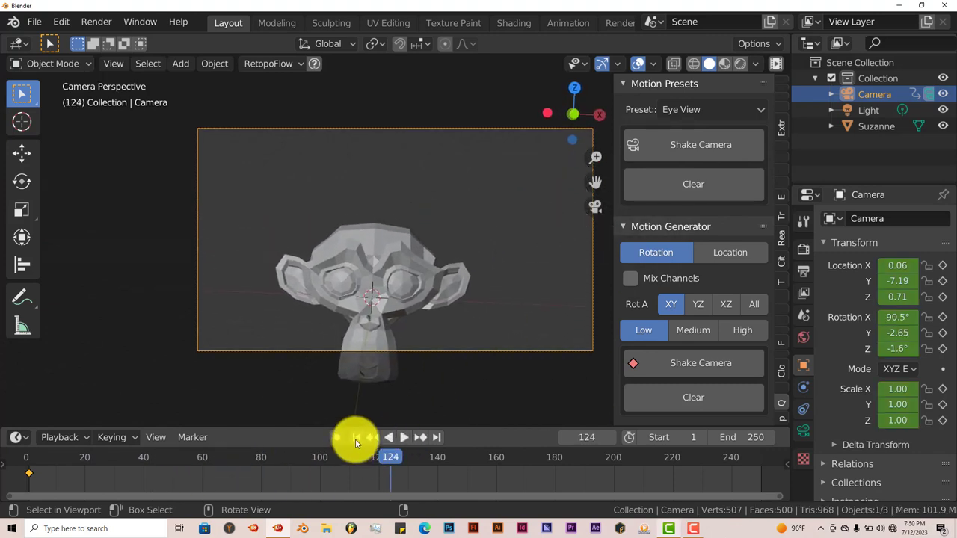
click(356, 438)
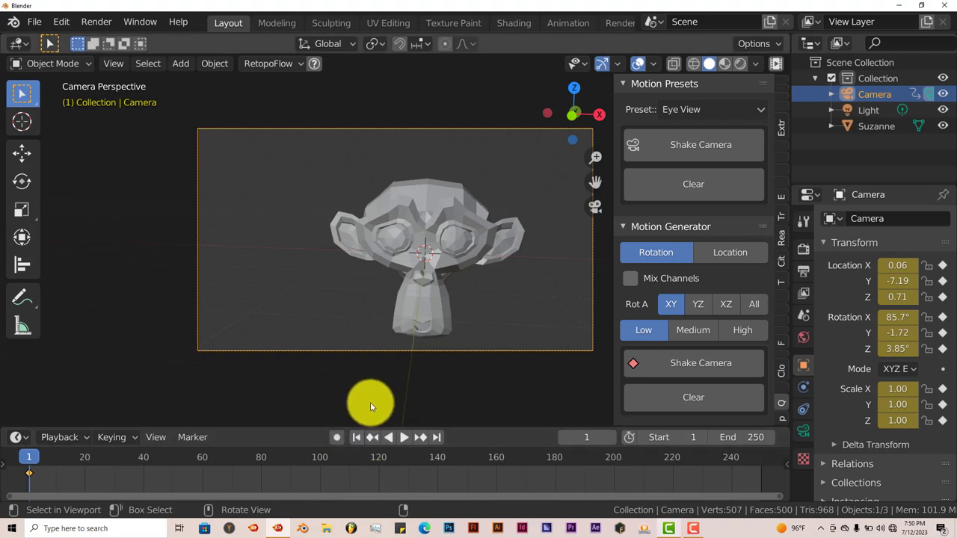
- Replace the preset shake with a Low XY rotation shake from the Motion Generator, and preview it from frame 1
click(679, 194)
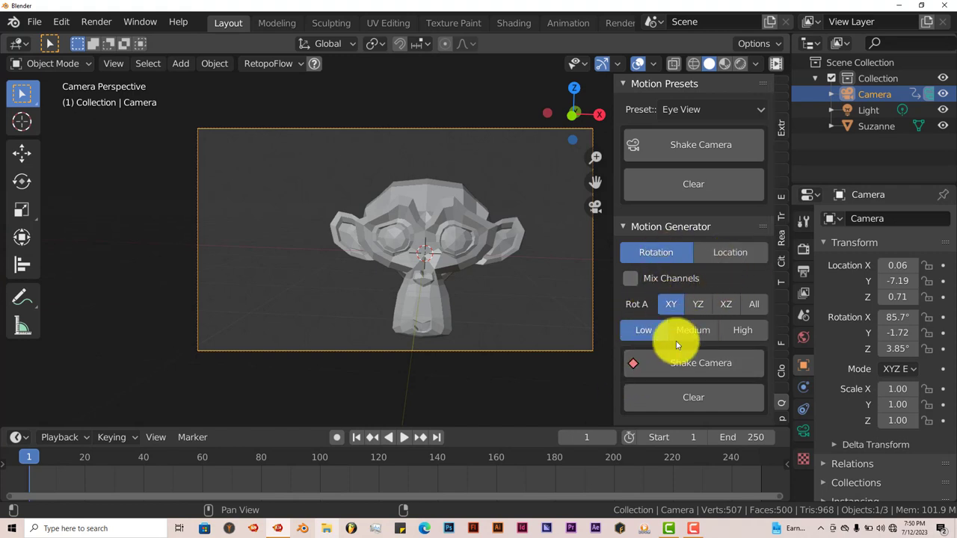
click(679, 370)
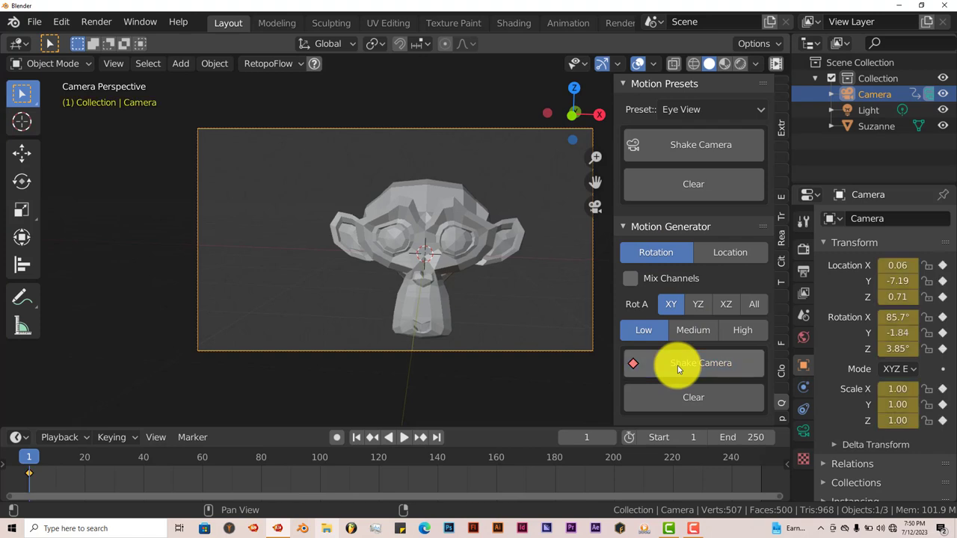
click(402, 438)
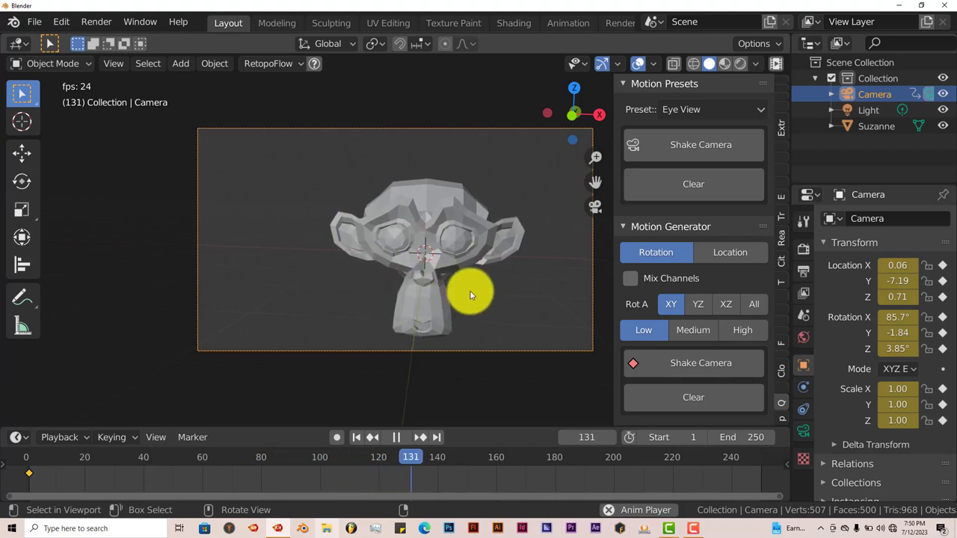
click(390, 438)
click(356, 438)
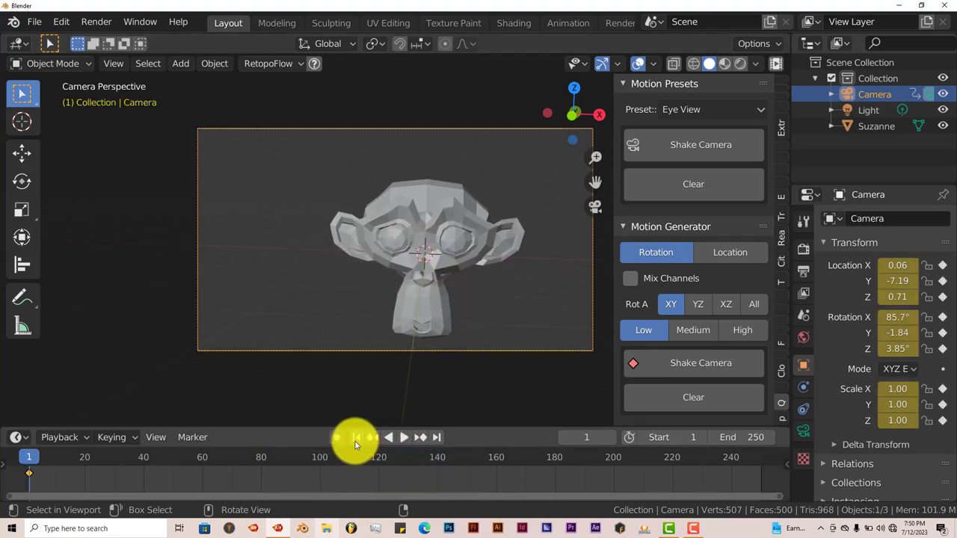
- Replace the Low generated shake with a Medium XY rotation shake, preview it and return to frame 1
click(662, 407)
click(691, 329)
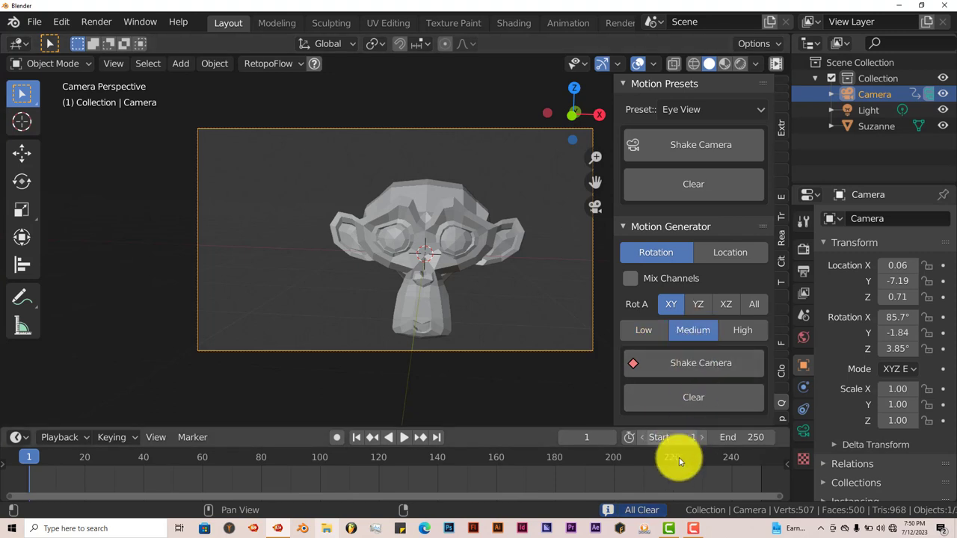
click(695, 367)
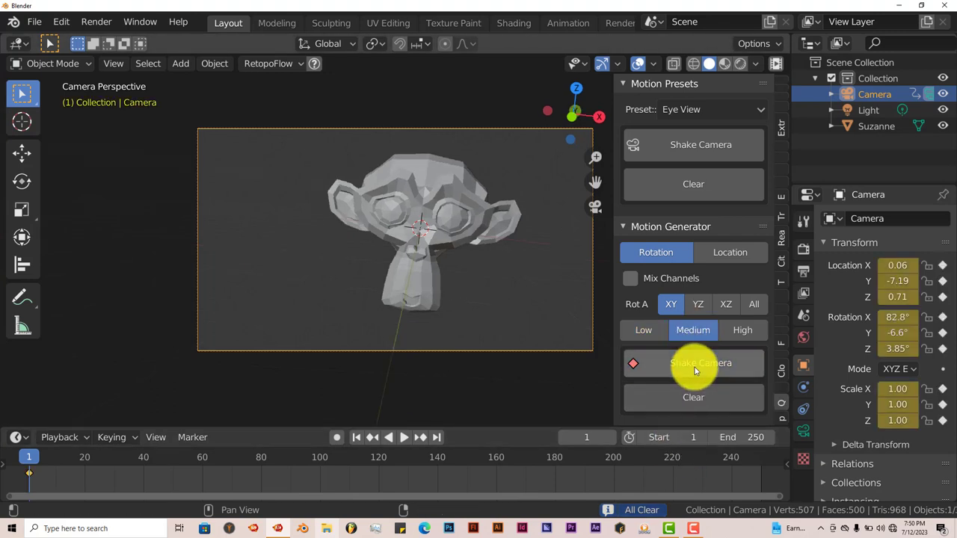
click(408, 440)
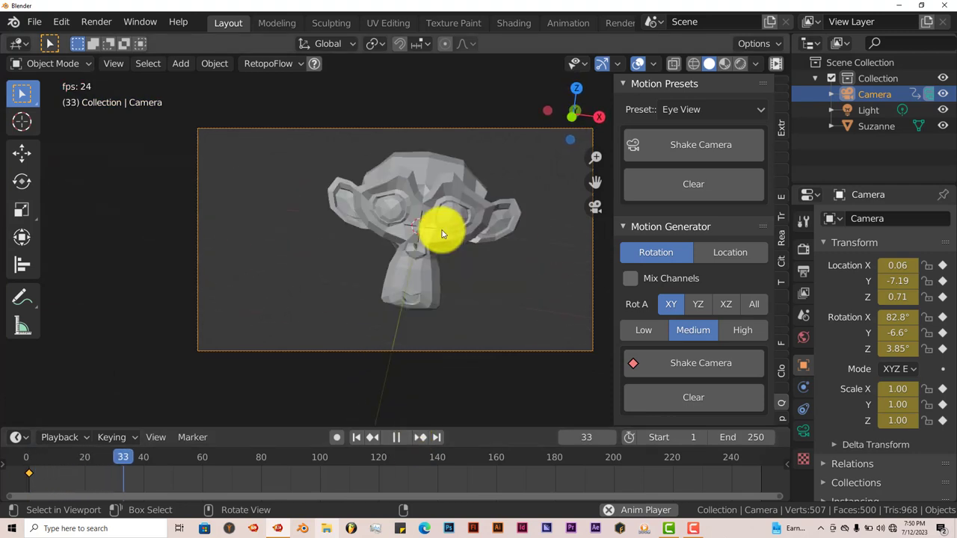
click(397, 439)
click(357, 439)
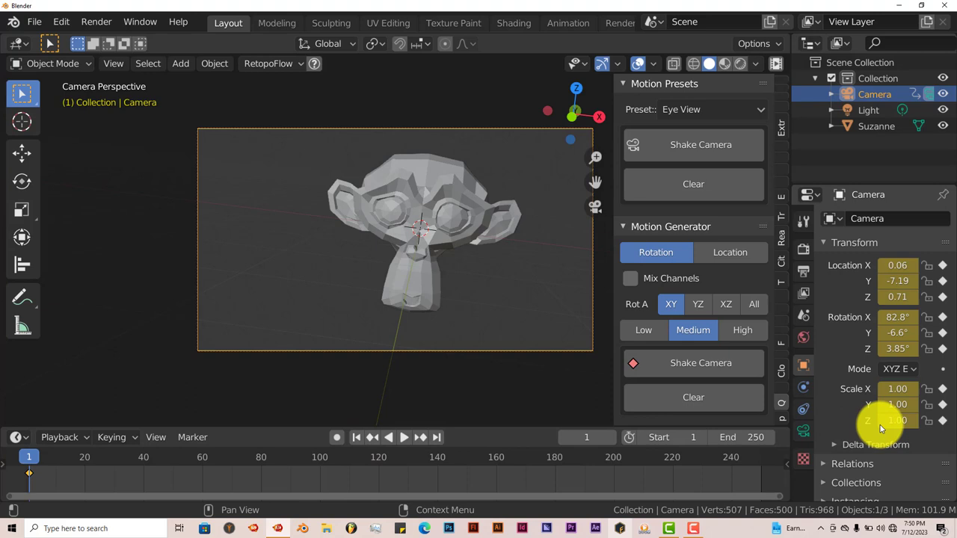
- Clear the Medium shake, generate a High XY rotation shake on the camera, and preview it before returning to frame 1
click(681, 367)
click(677, 391)
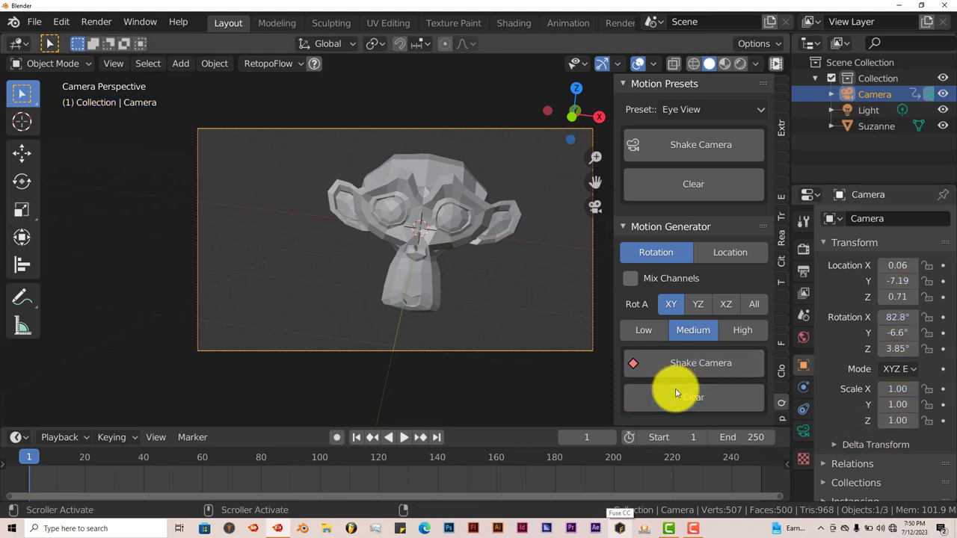
click(735, 333)
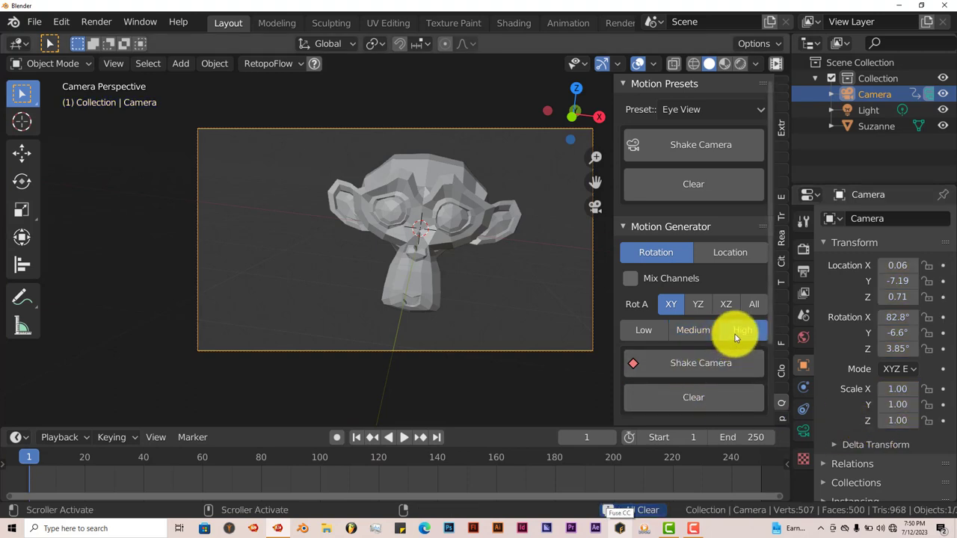
click(673, 364)
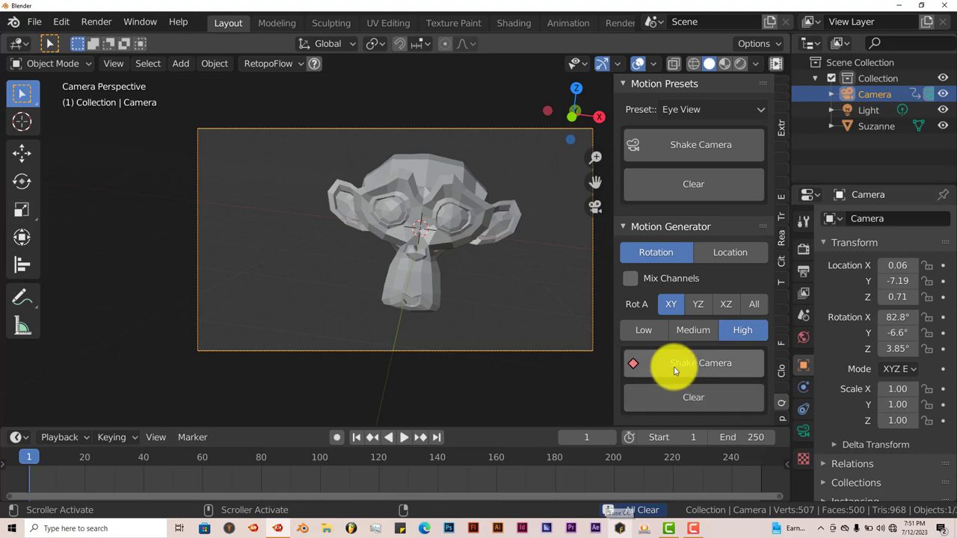
click(406, 436)
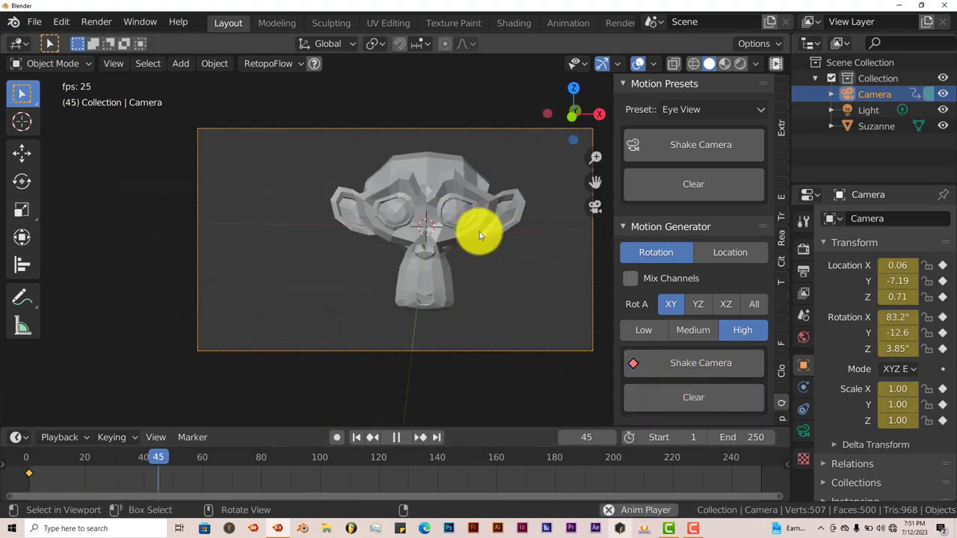
click(397, 436)
click(357, 437)
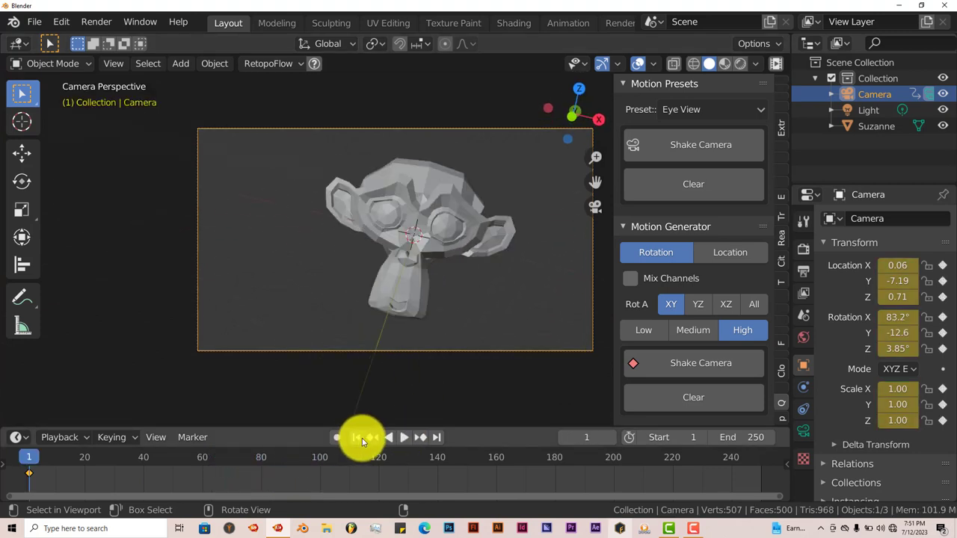
click(673, 314)
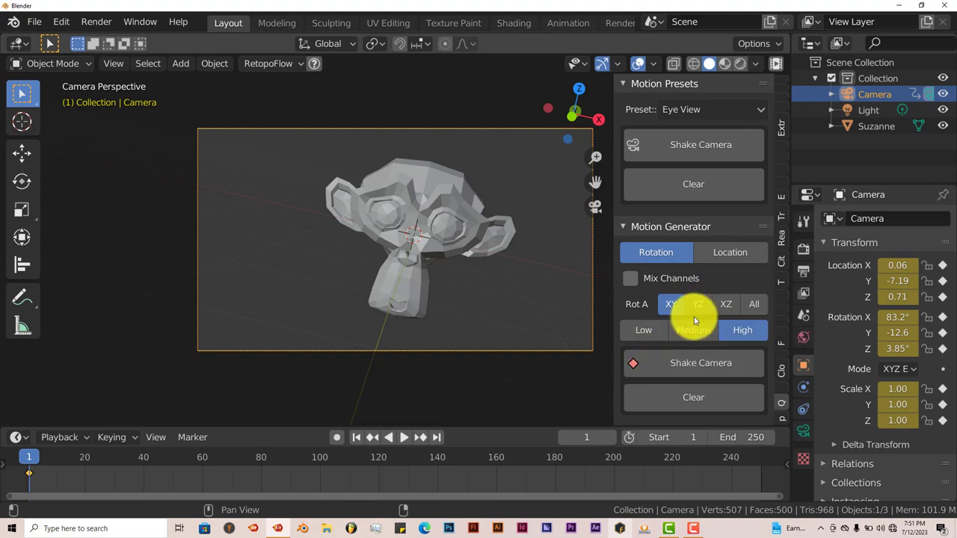